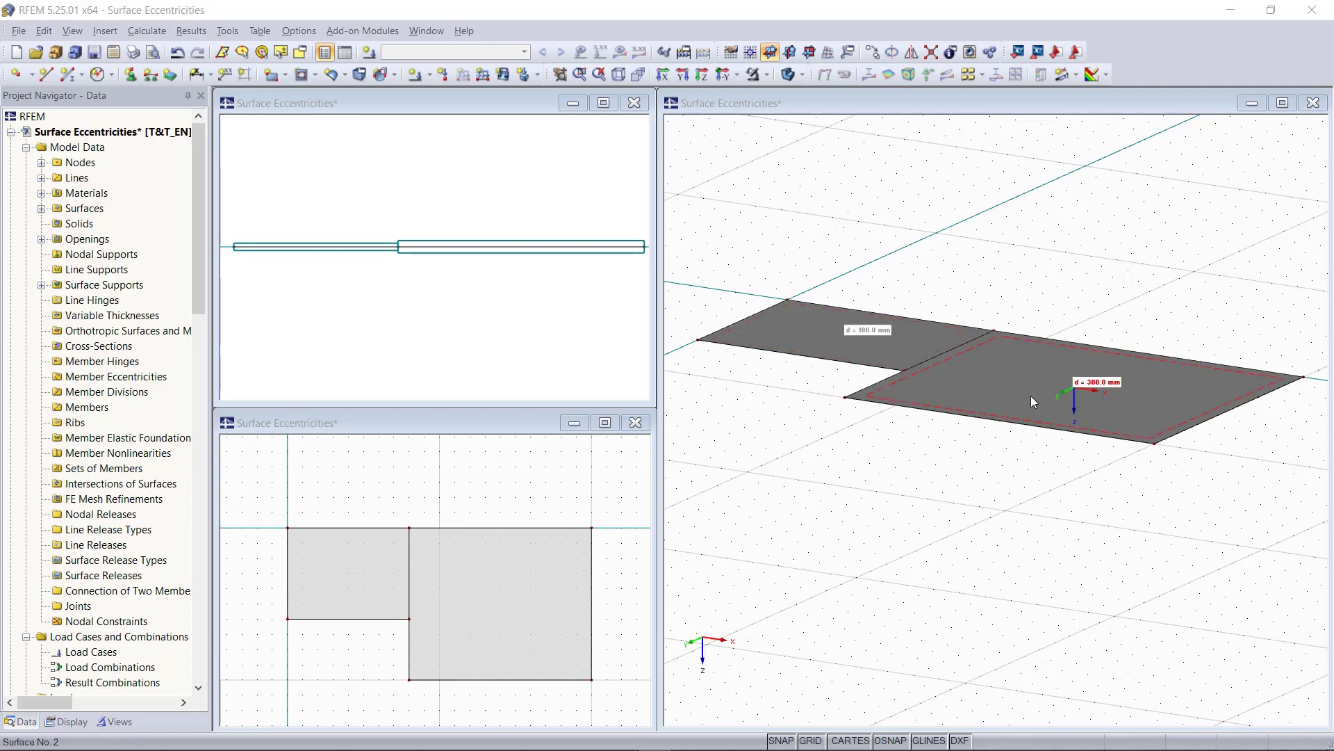
# Select the 180 mm and 300 mm slabs, then the thin slab's front edge line
pyautogui.click(836, 345)
pyautogui.click(993, 398)
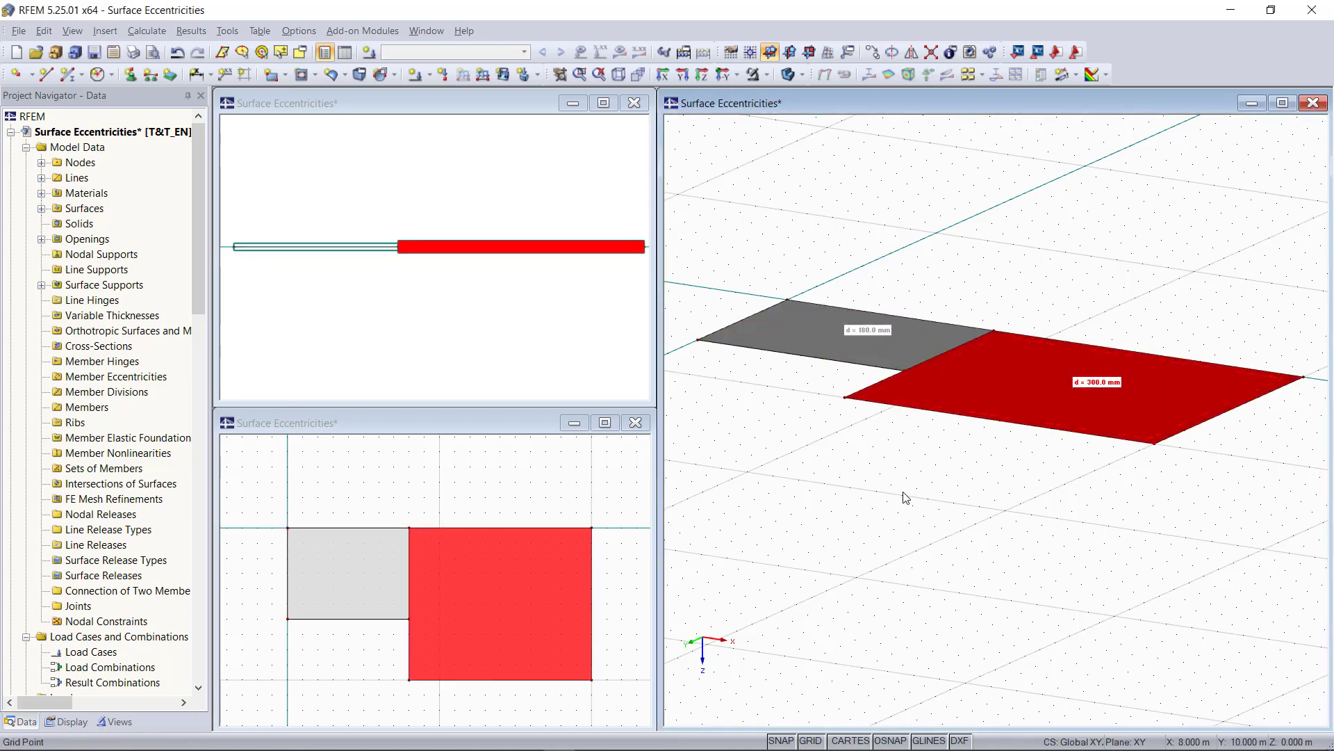
pyautogui.press('Escape')
pyautogui.click(768, 349)
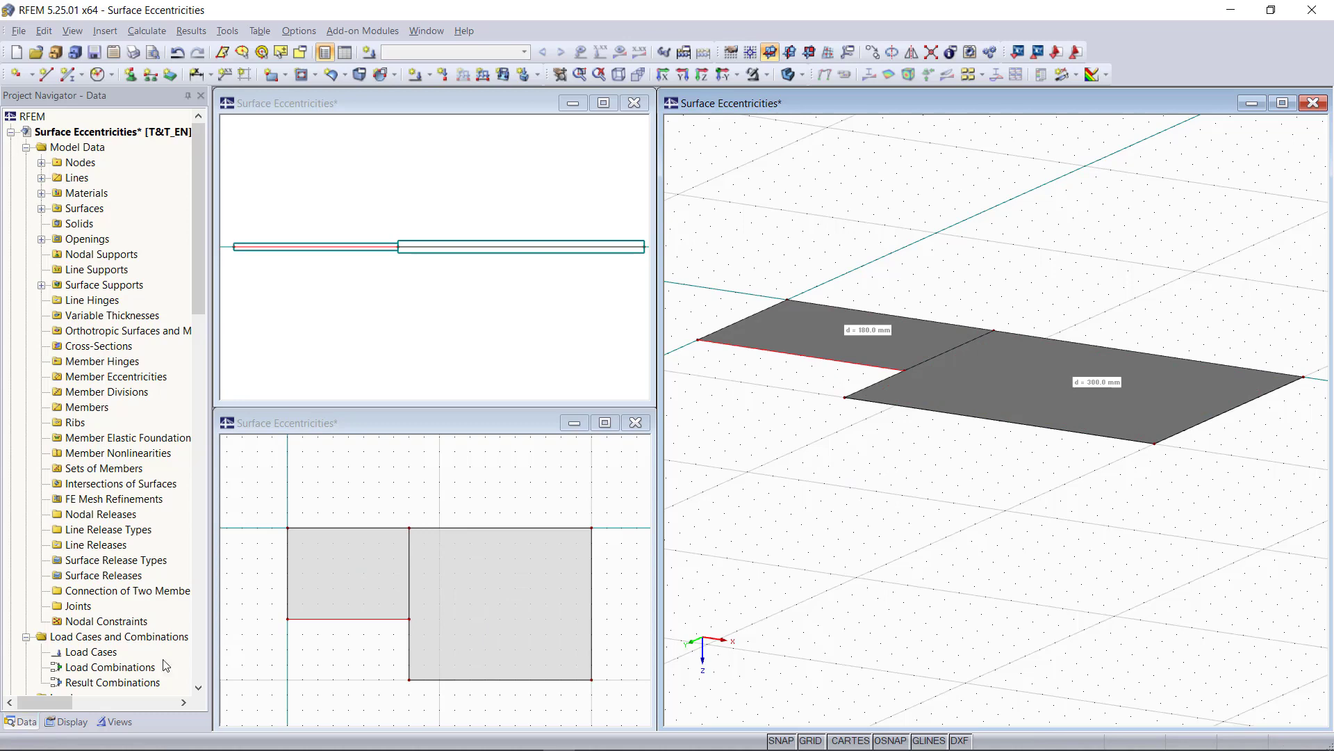
# Render the model's surfaces as 'Filled incl. thickness with edges'
pyautogui.click(87, 720)
pyautogui.scroll(-1, 115, 606)
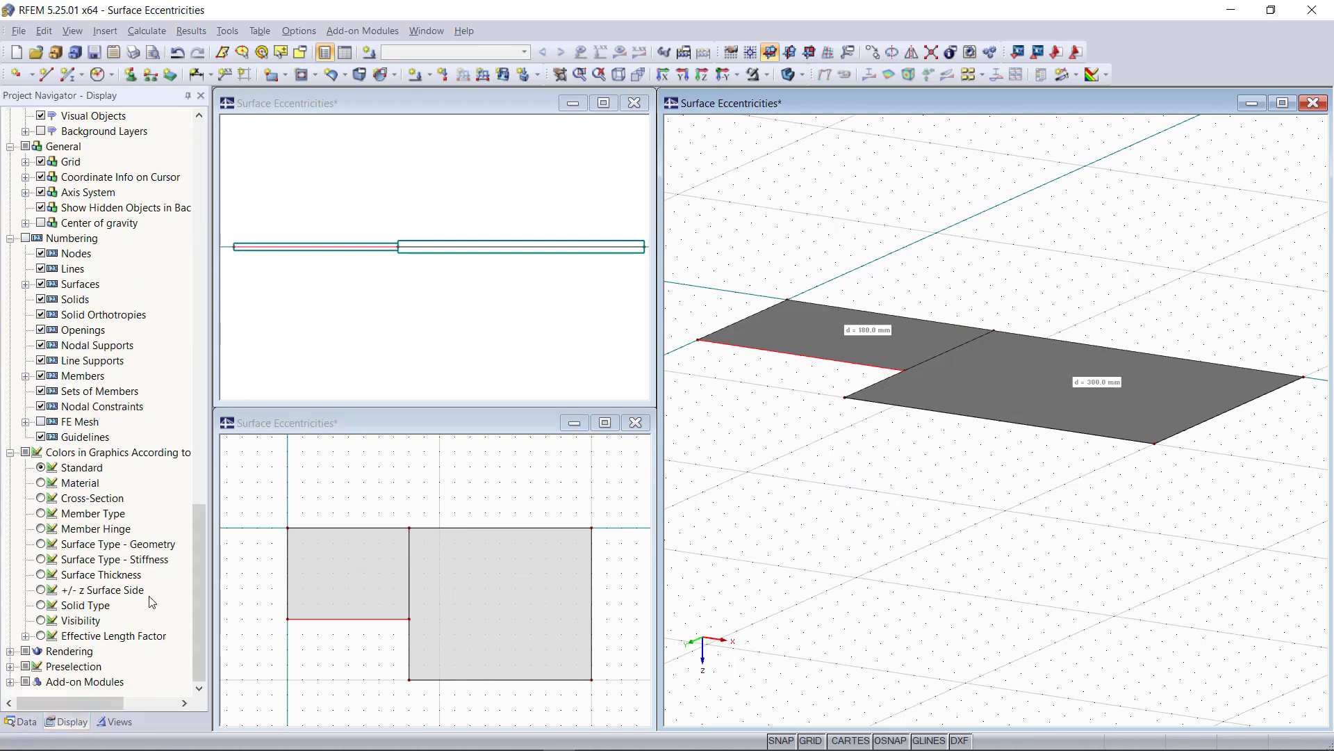
pyautogui.click(10, 651)
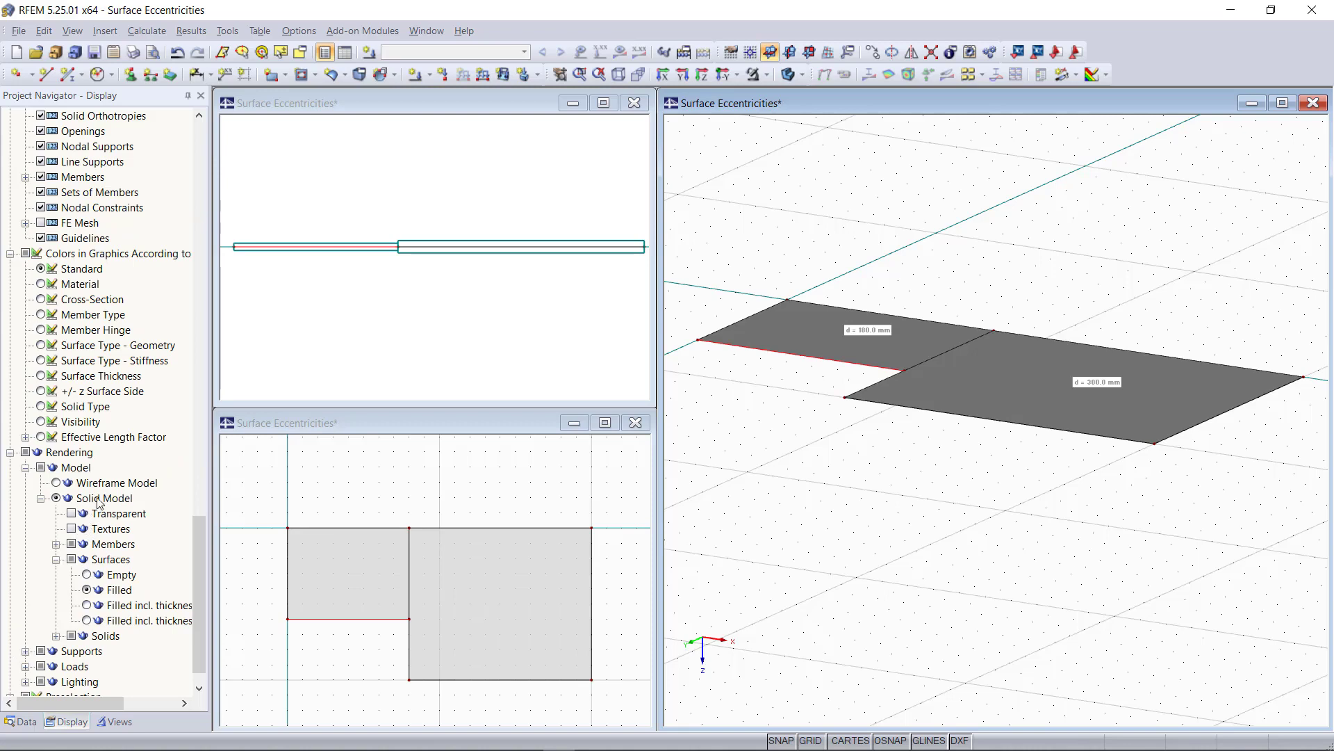
pyautogui.click(88, 620)
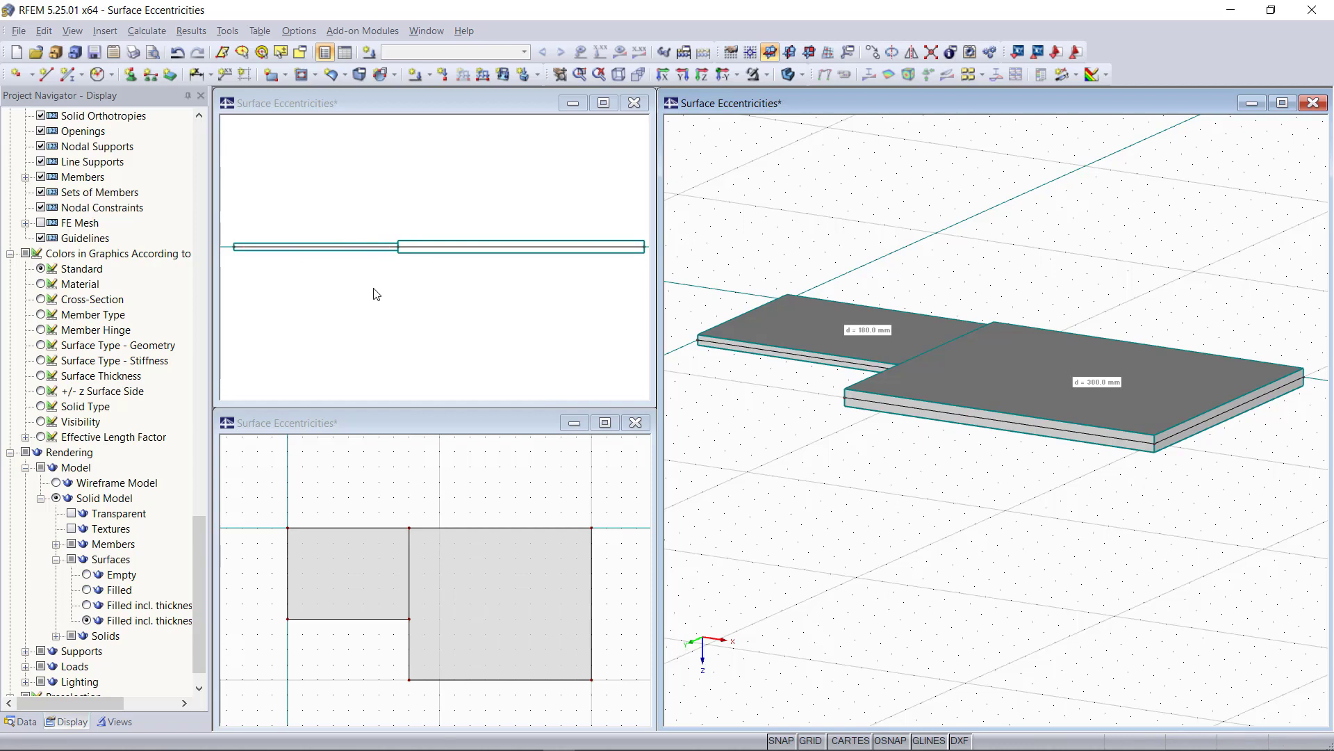
# Set surface 1 (180 mm slab) eccentricity ez to -60 mm and deselect it
pyautogui.doubleClick(811, 336)
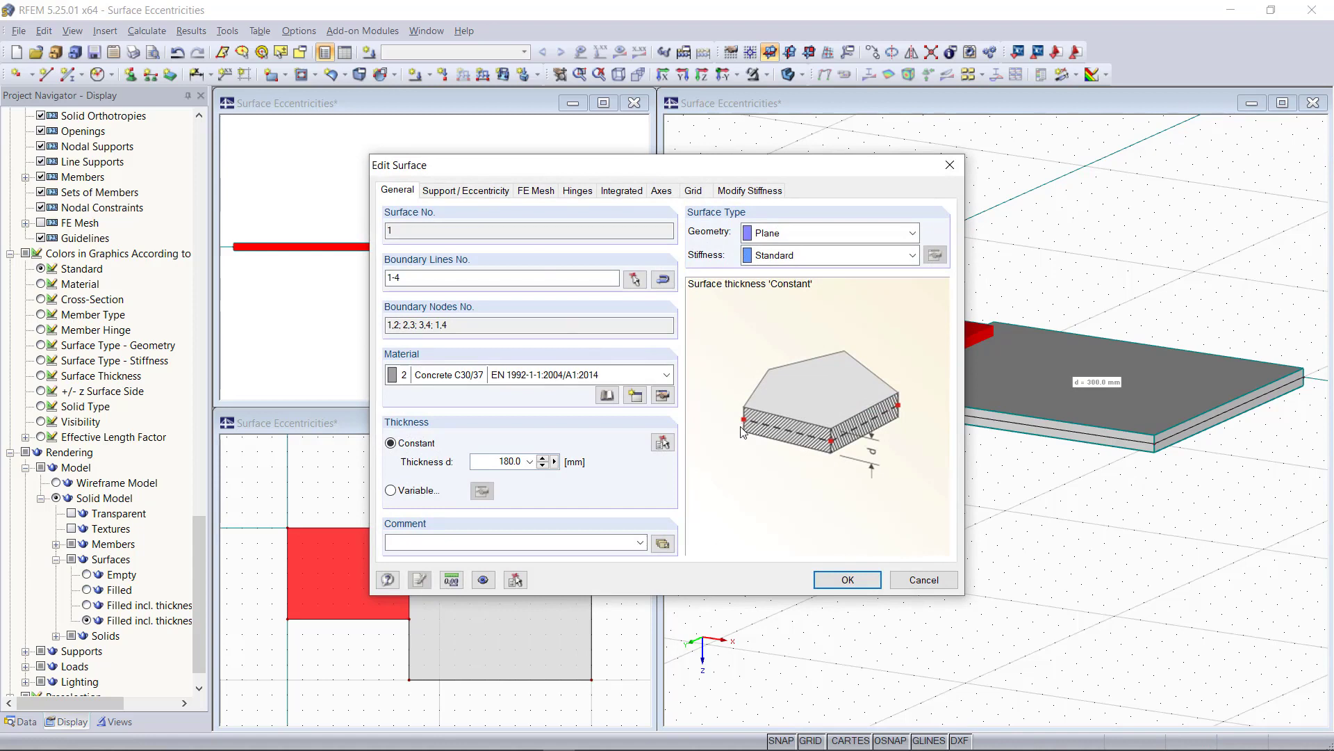
pyautogui.click(483, 194)
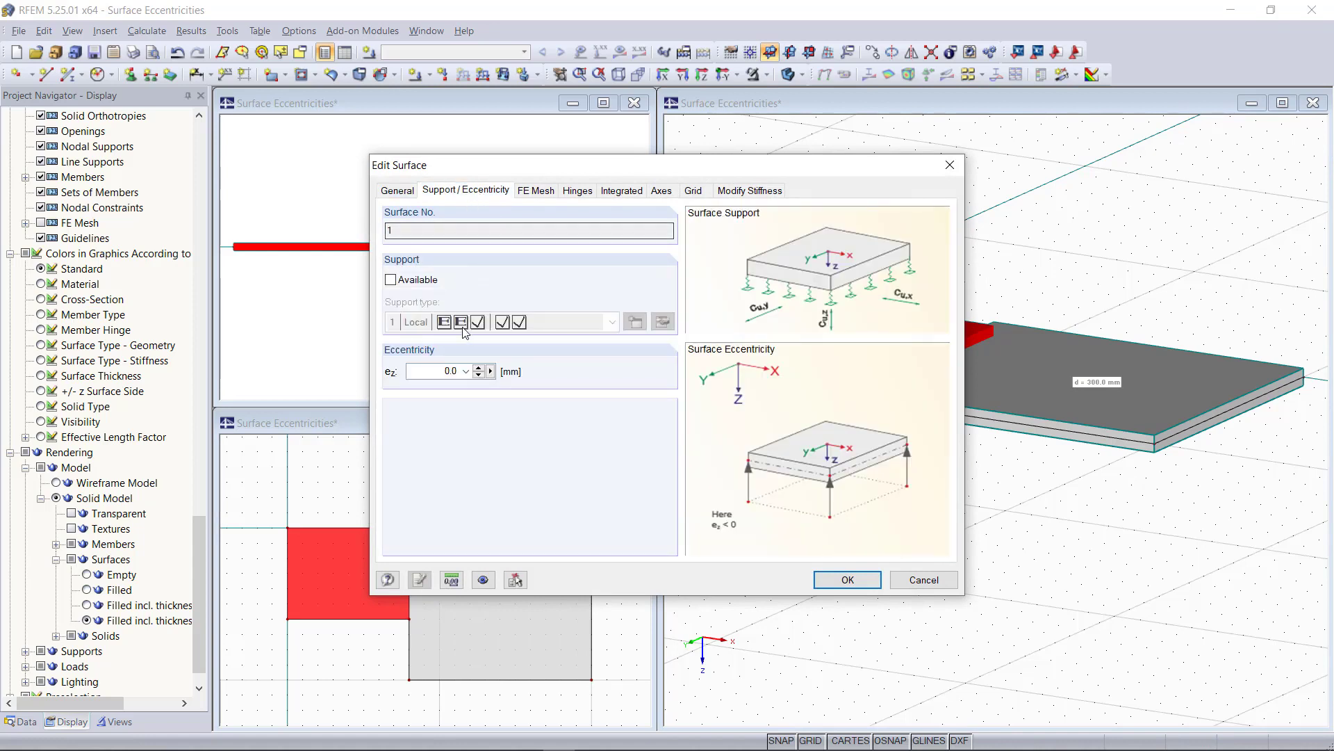
pyautogui.doubleClick(434, 371)
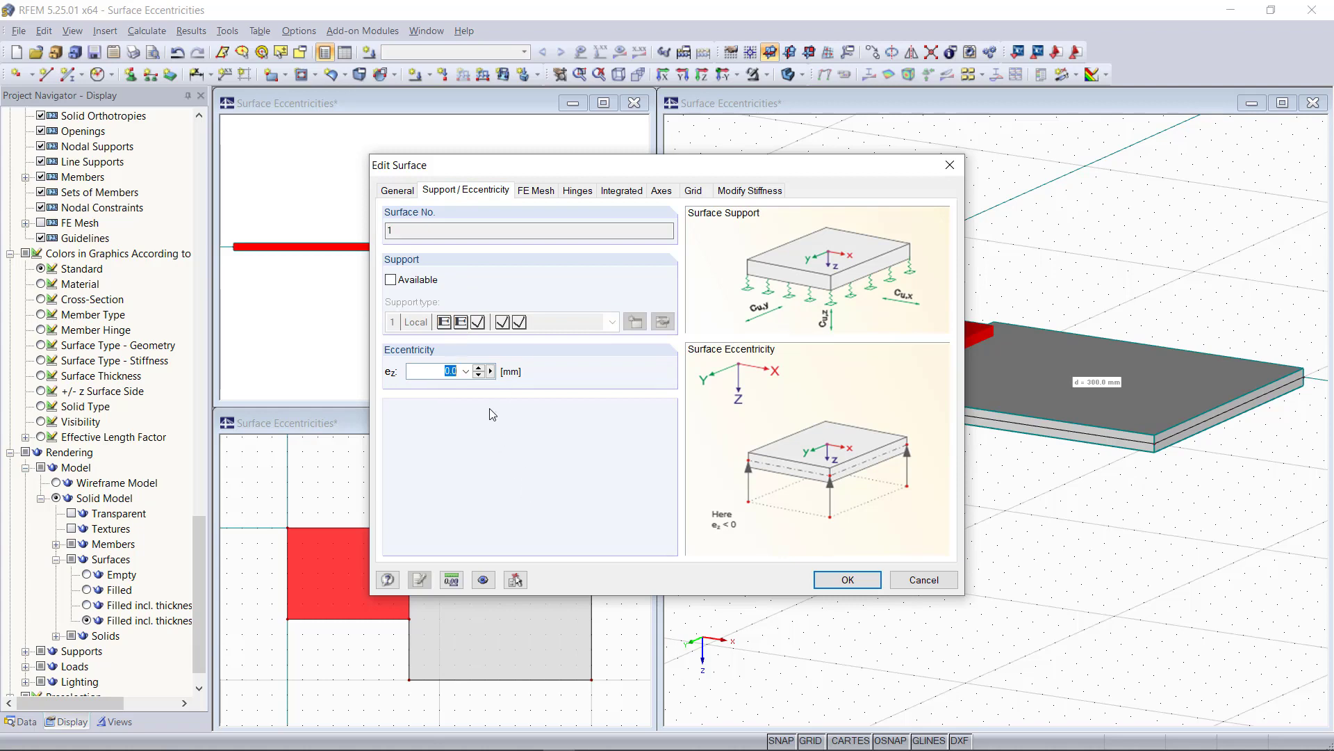
pyautogui.press('BackSpace')
pyautogui.click(833, 583)
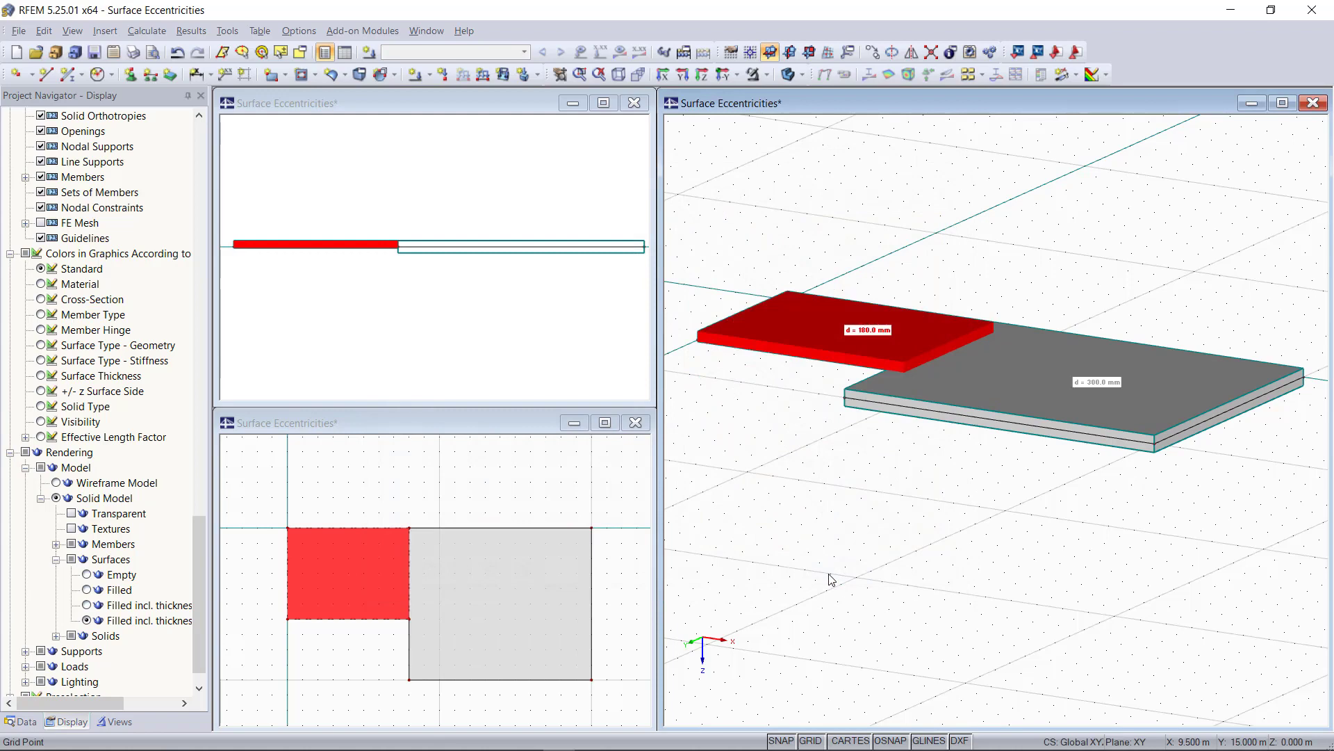
pyautogui.click(833, 582)
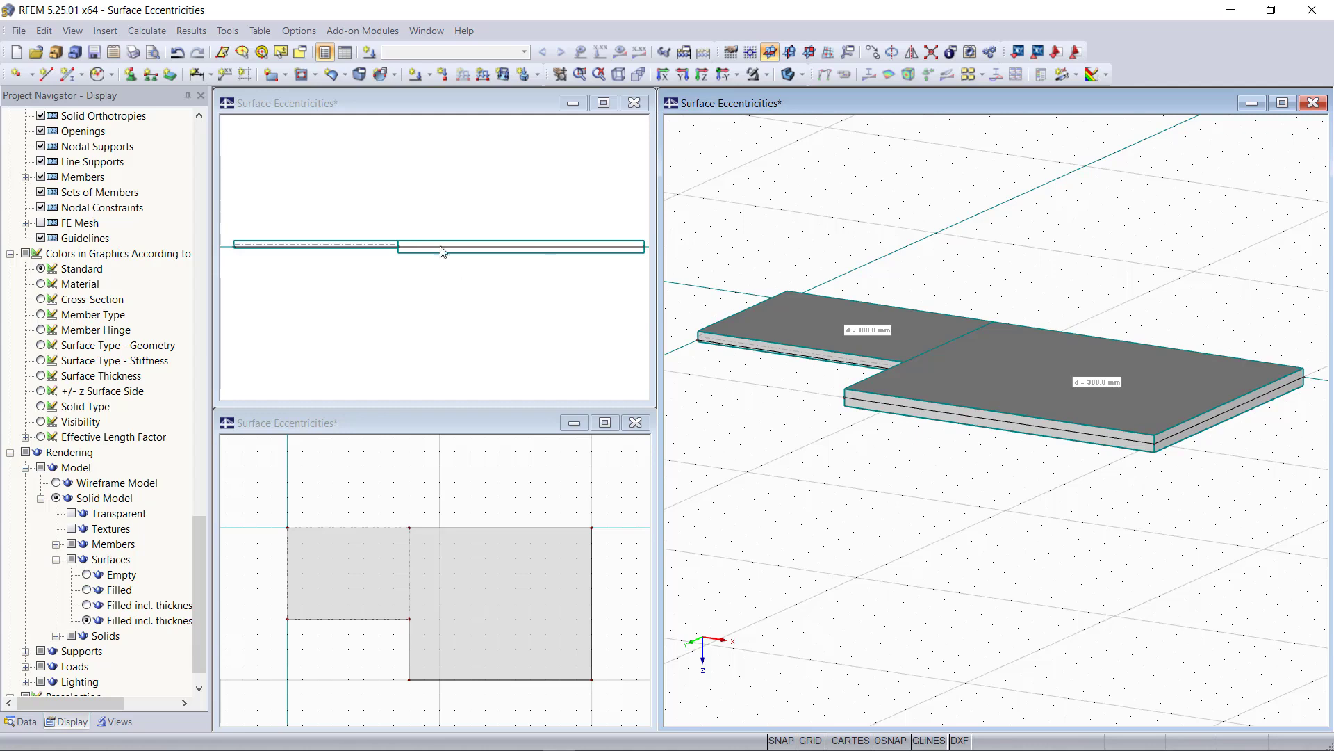
# Set the 500 mm inner slab's eccentricity ez to 150 mm
pyautogui.scroll(5, 441, 250)
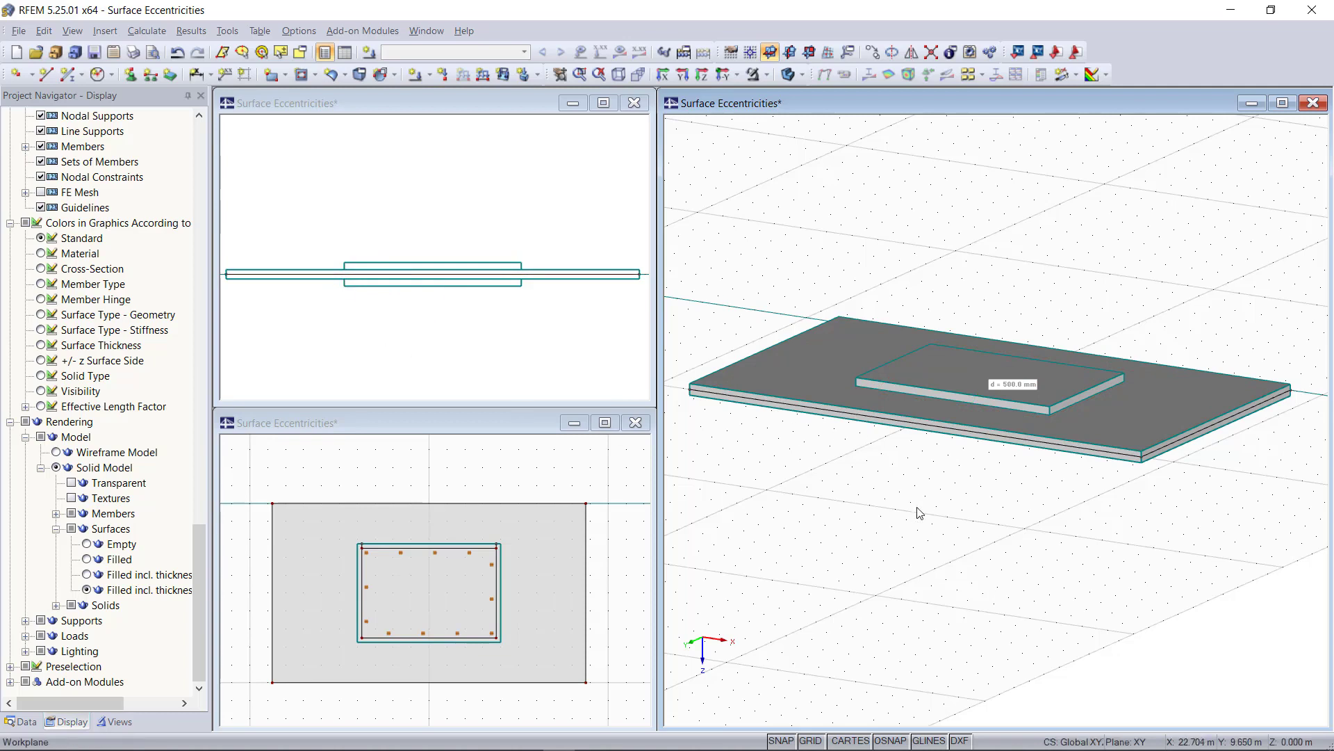
pyautogui.click(803, 398)
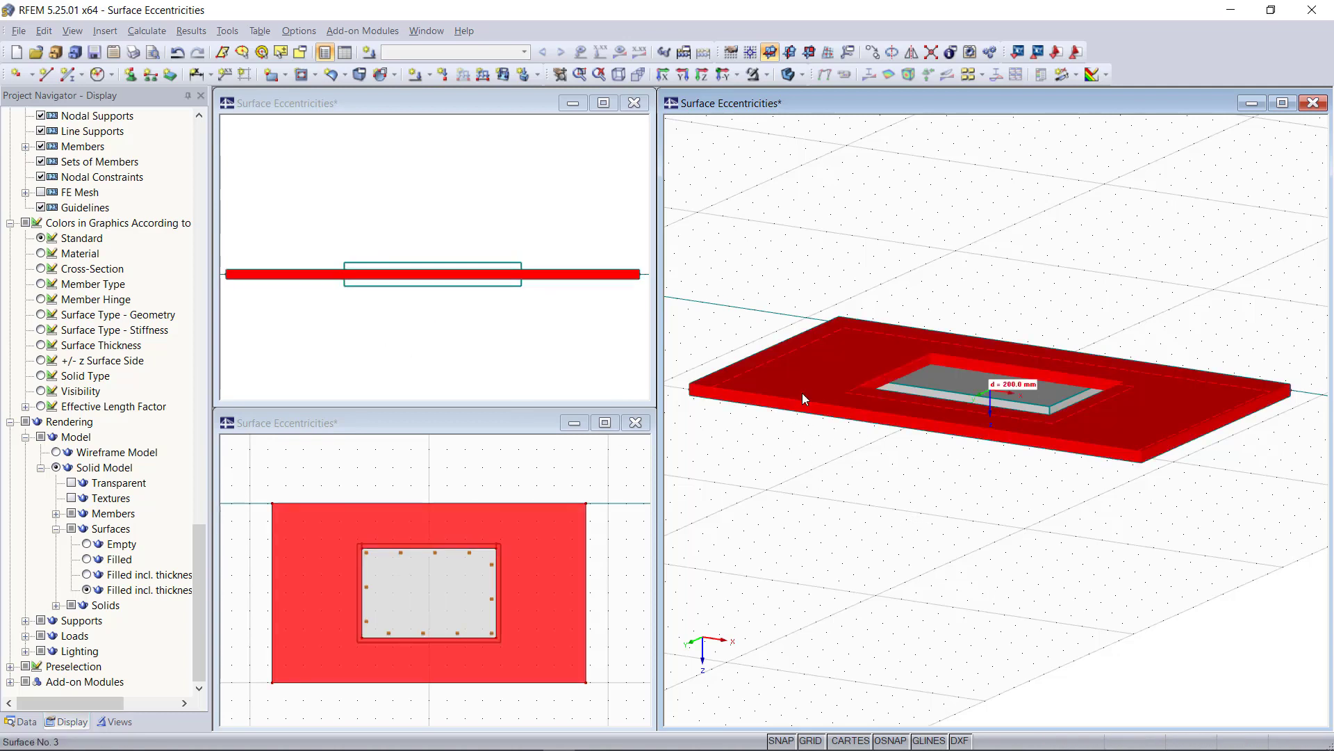
pyautogui.click(893, 387)
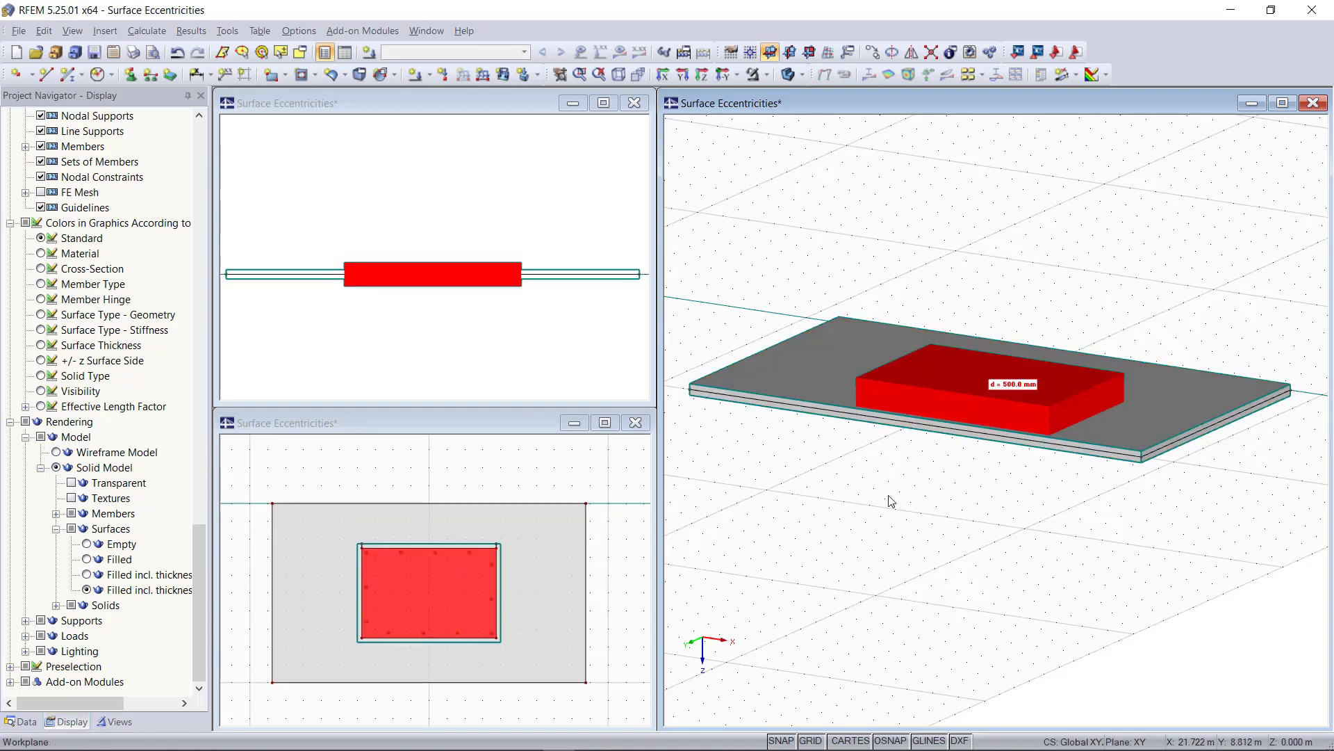
pyautogui.doubleClick(923, 387)
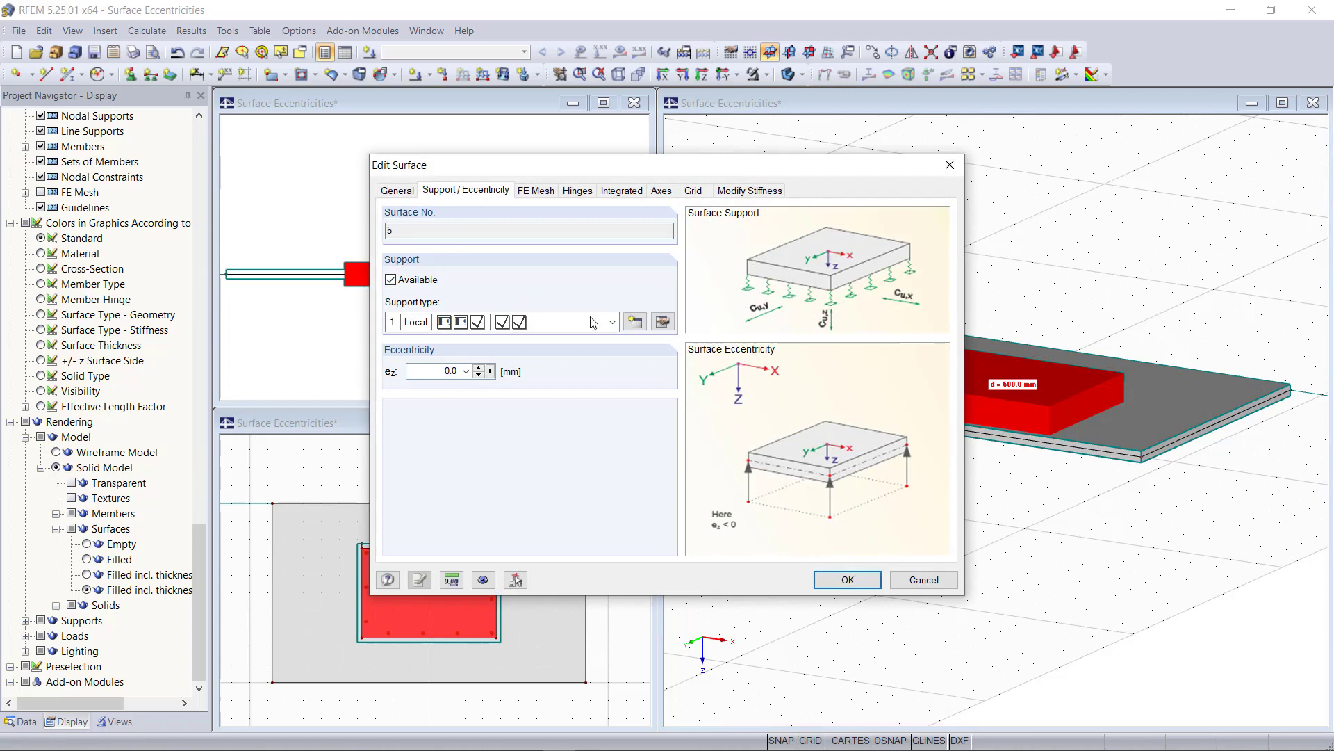
pyautogui.click(489, 377)
pyautogui.write('150')
pyautogui.click(864, 581)
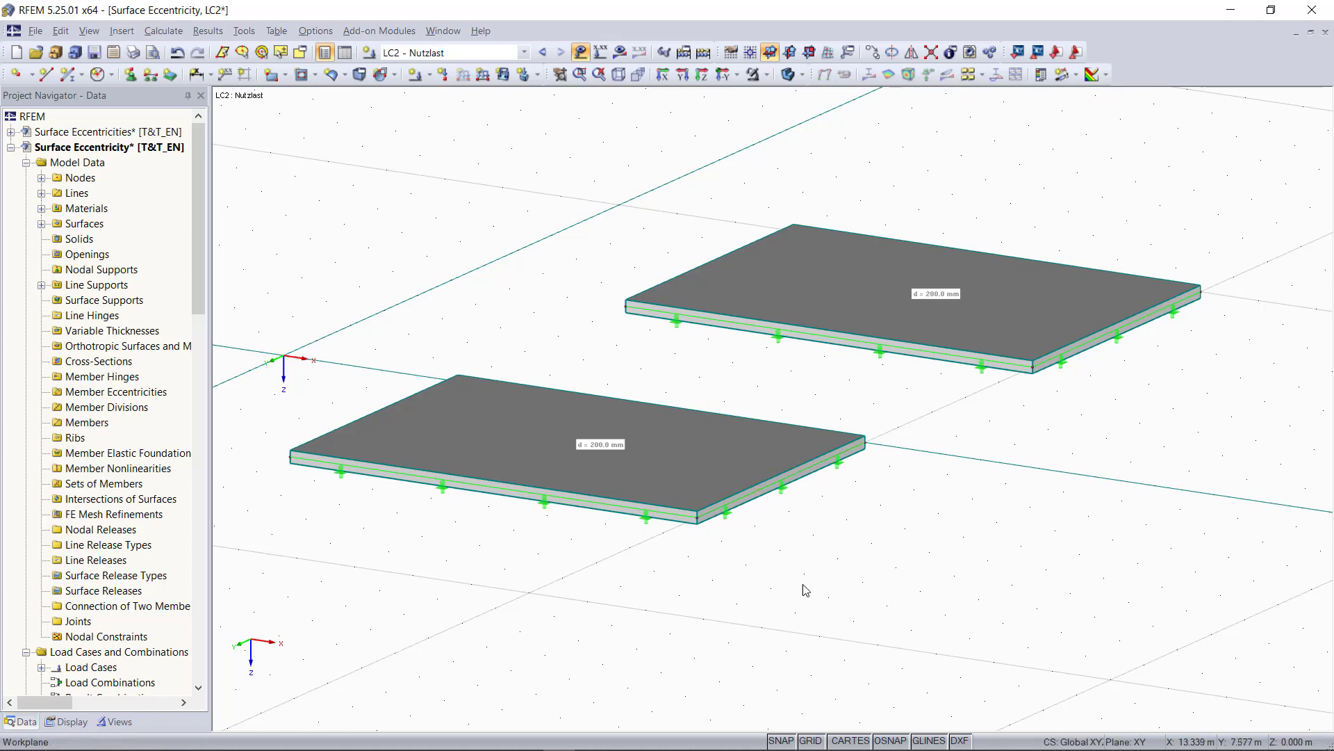
# Set the front 200 mm plate's eccentricity ez to -300 mm, then deselect it
pyautogui.doubleClick(630, 497)
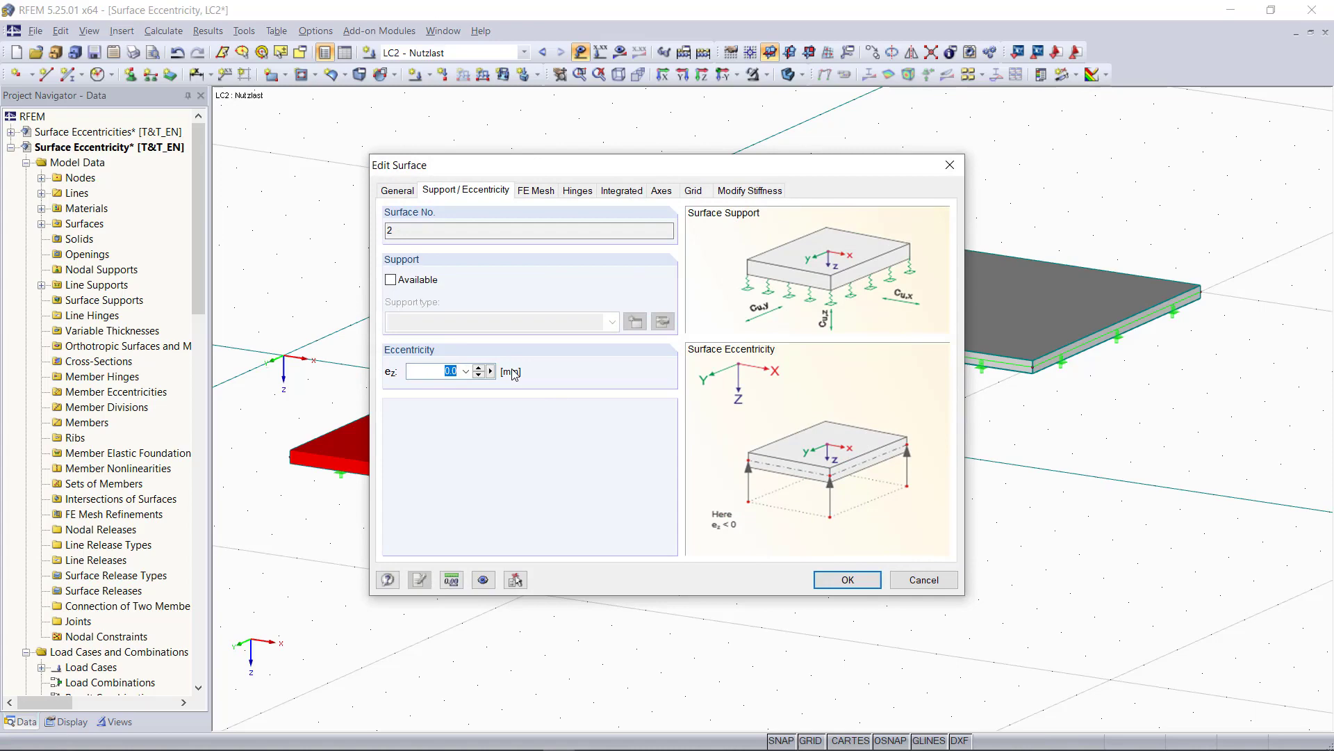
pyautogui.press('BackSpace')
pyautogui.press('Return')
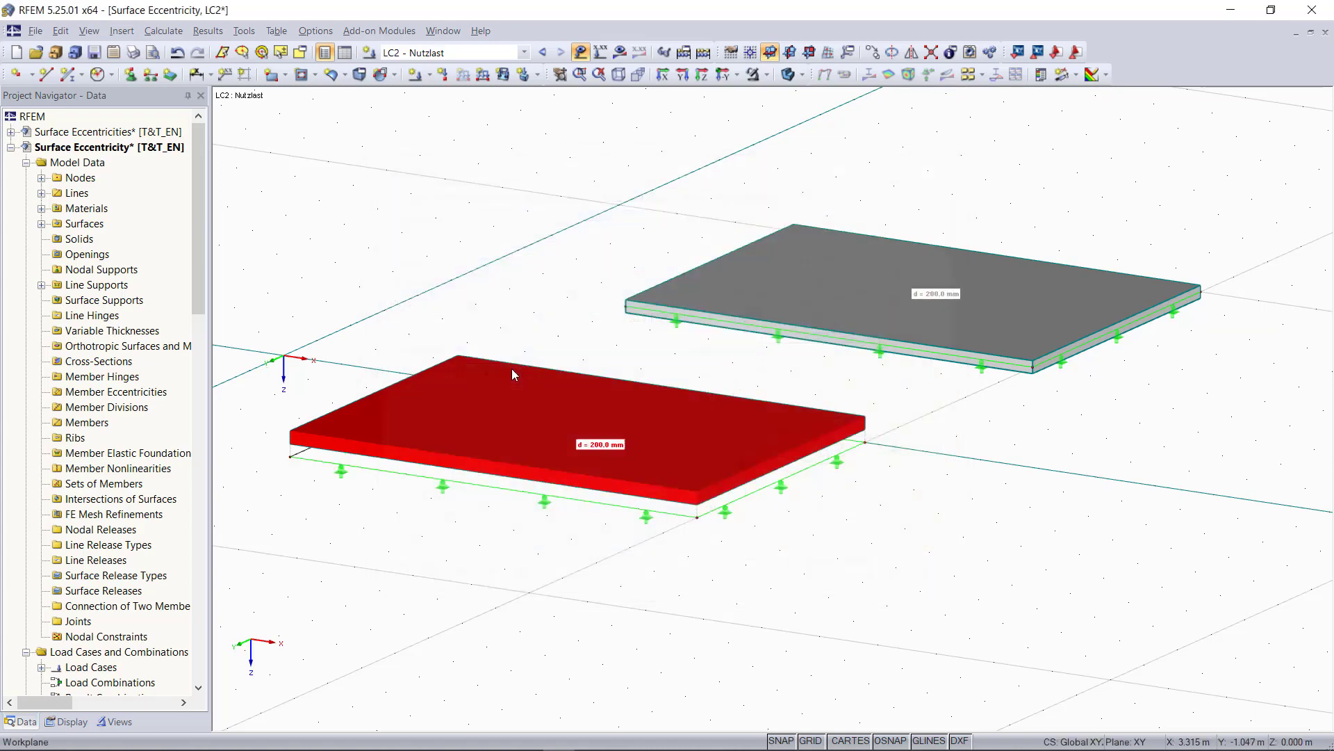
pyautogui.click(730, 586)
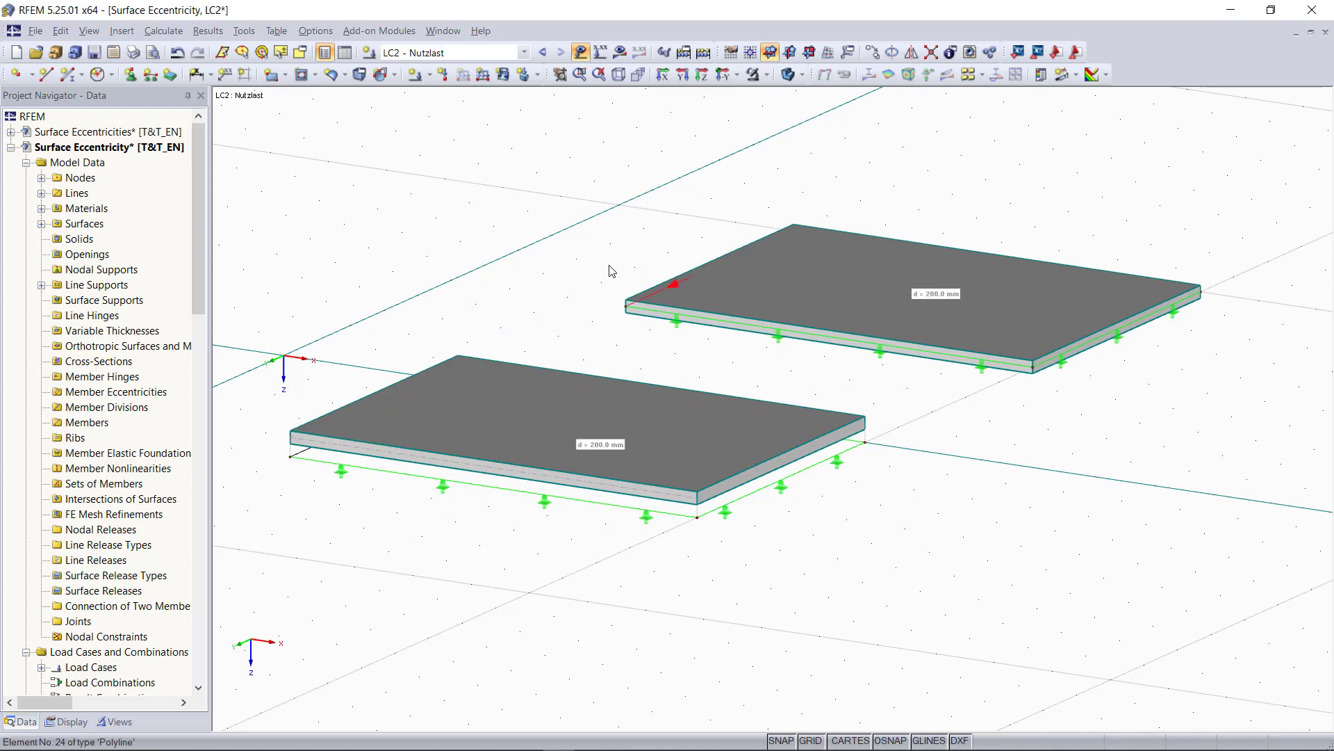
# Create a 2.50 kN/m² surface load and assign it to the front and rear plates
pyautogui.click(502, 74)
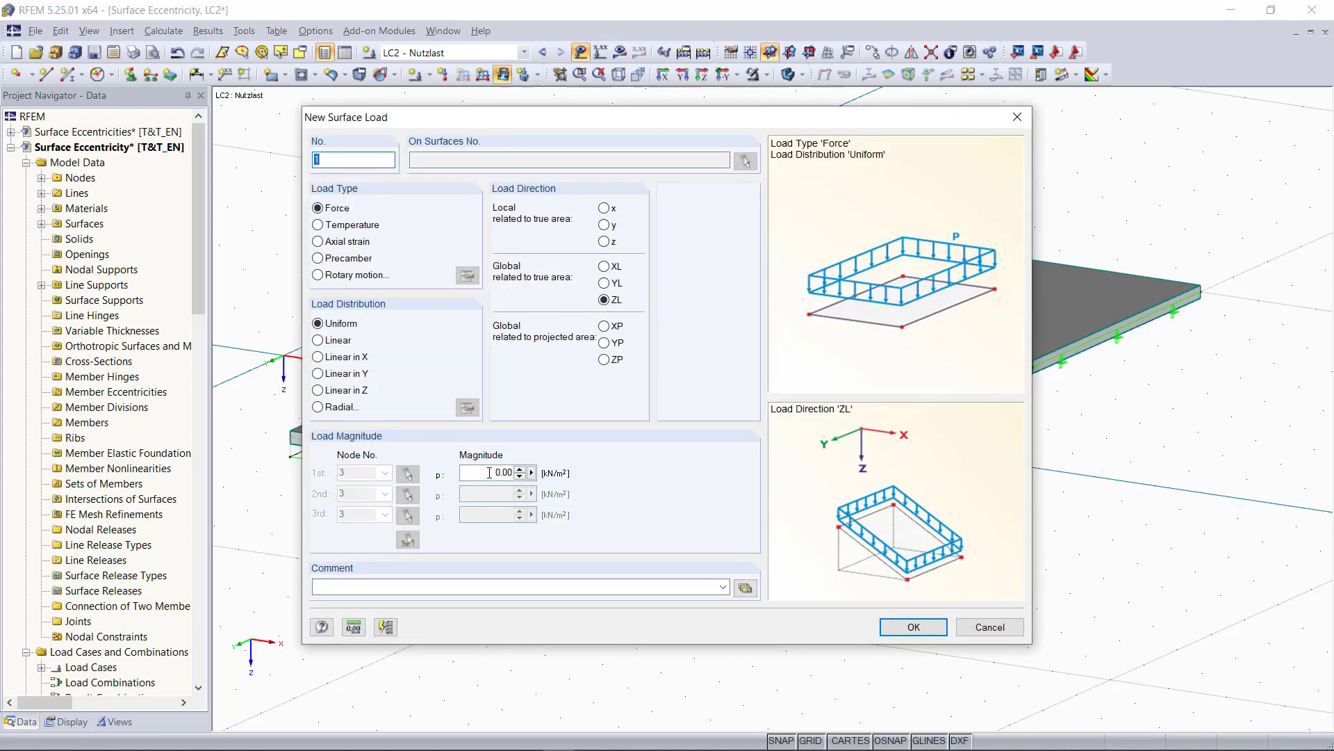
pyautogui.click(490, 472)
pyautogui.write('2.5')
pyautogui.click(913, 626)
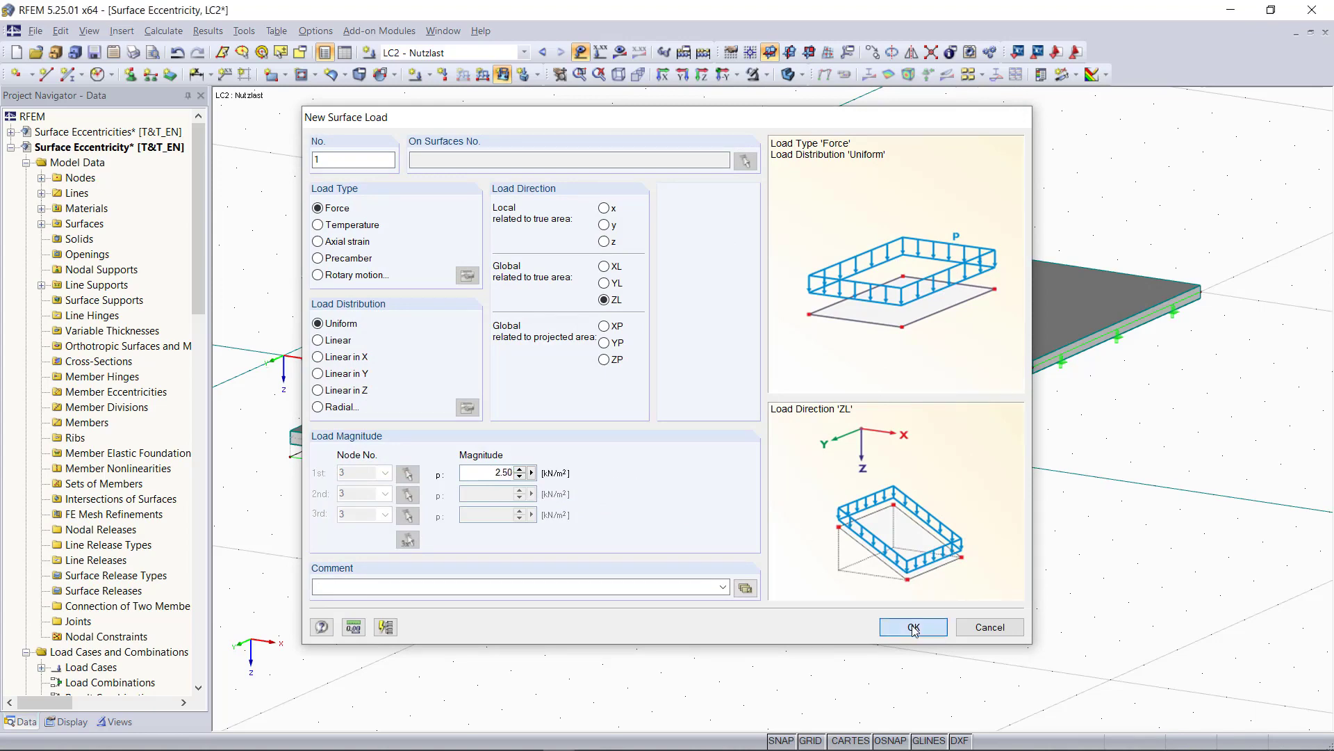
pyautogui.click(753, 432)
pyautogui.click(772, 289)
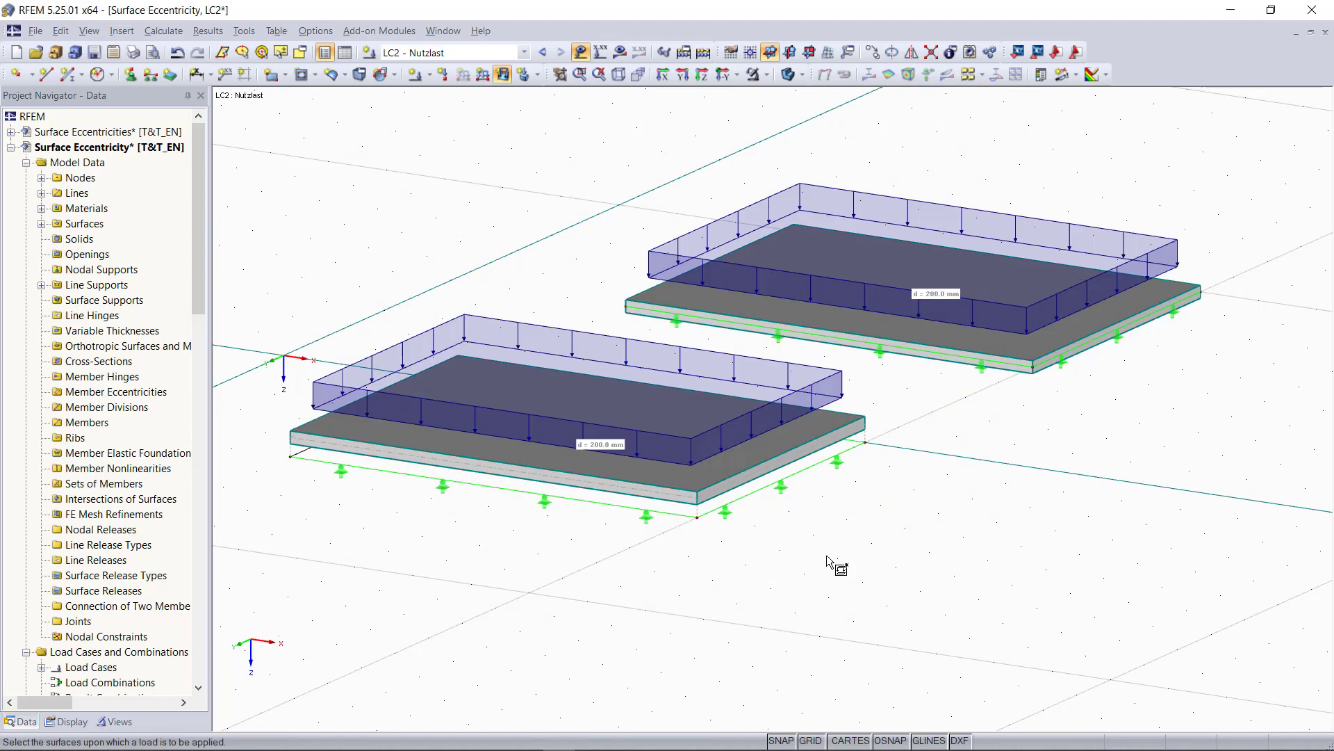
pyautogui.press('Escape')
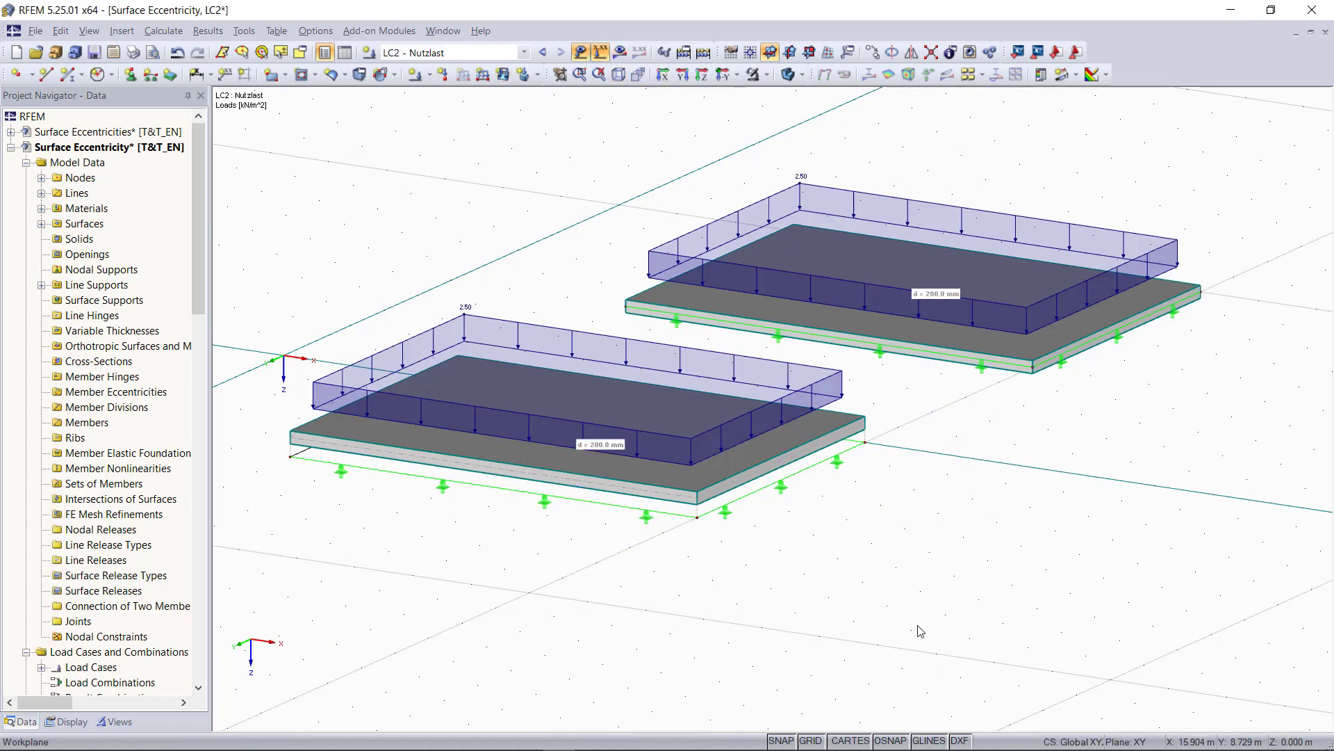
# Calculate all, then view mx contours in Wireframe Display Model with load values hidden
pyautogui.click(703, 54)
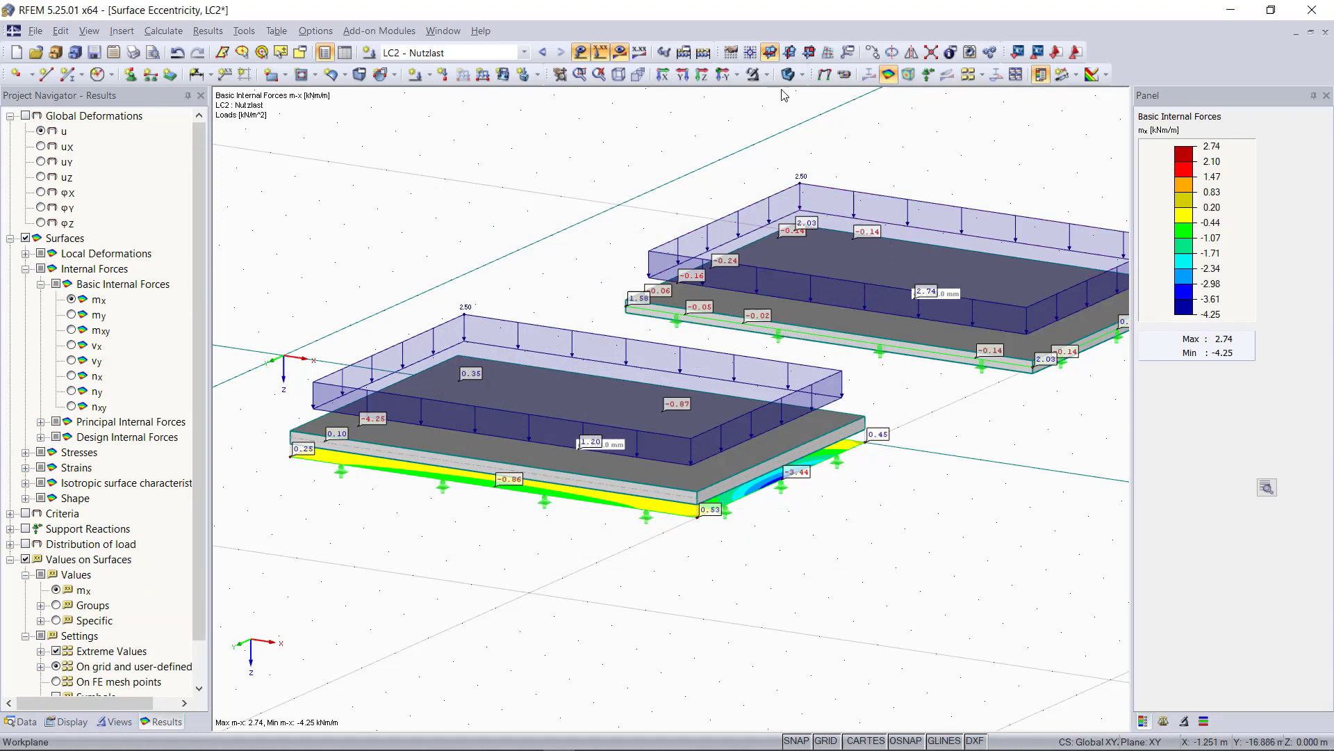
pyautogui.click(808, 73)
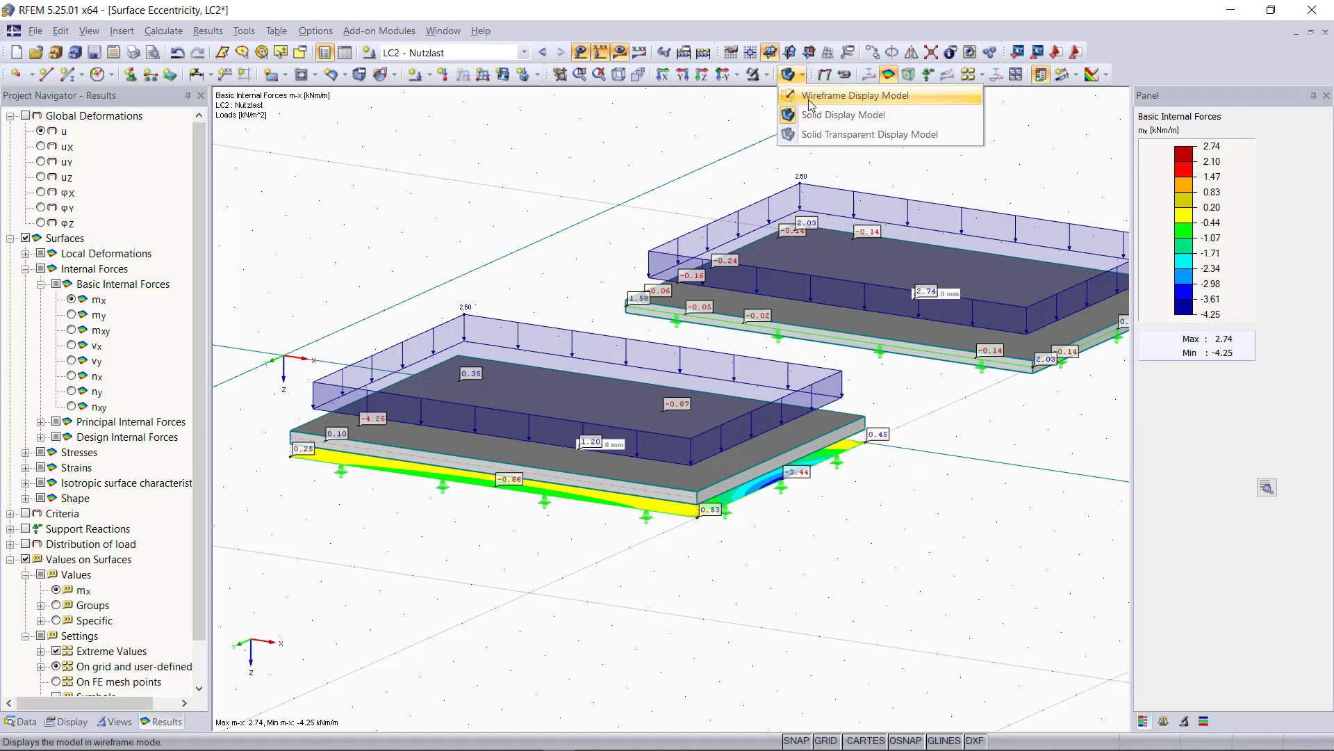
pyautogui.click(820, 98)
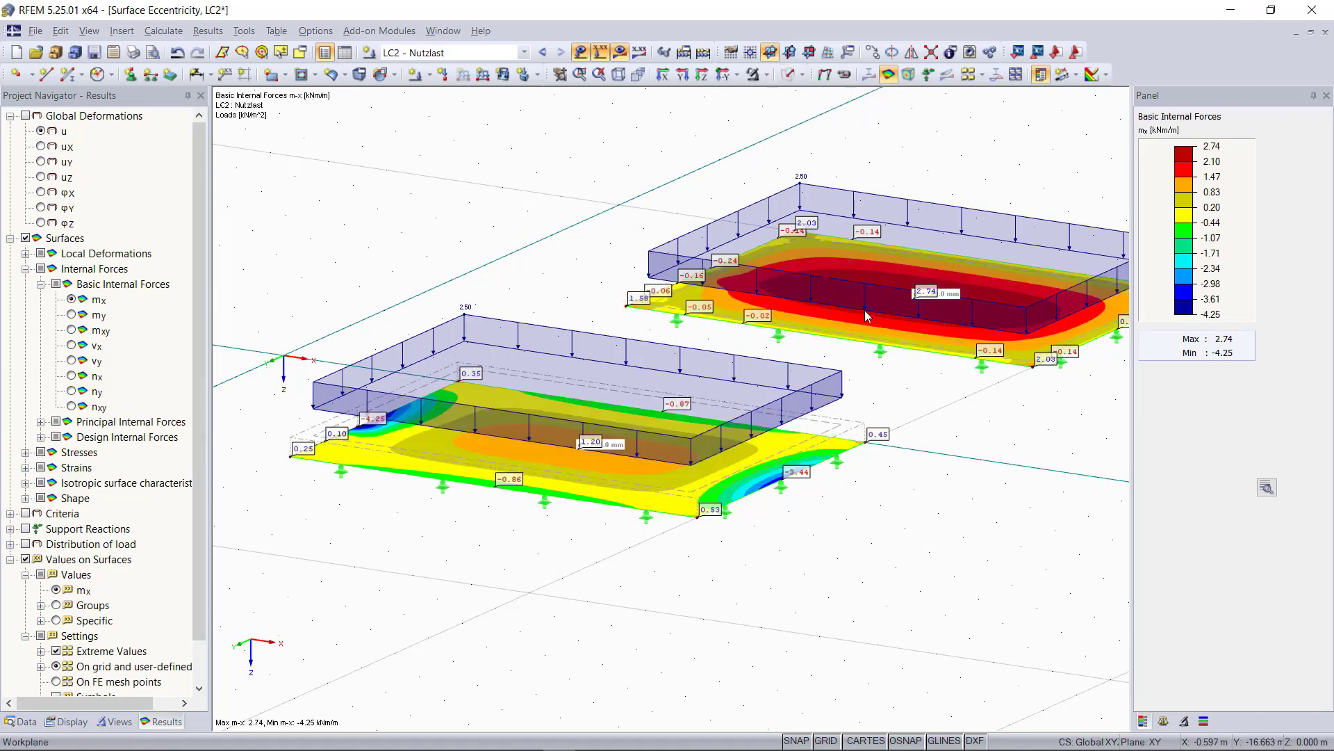
pyautogui.click(604, 54)
pyautogui.keyDown('ctrl'); pyautogui.moveTo(665, 595); pyautogui.dragTo(989, 582, button='middle'); pyautogui.keyUp('ctrl')
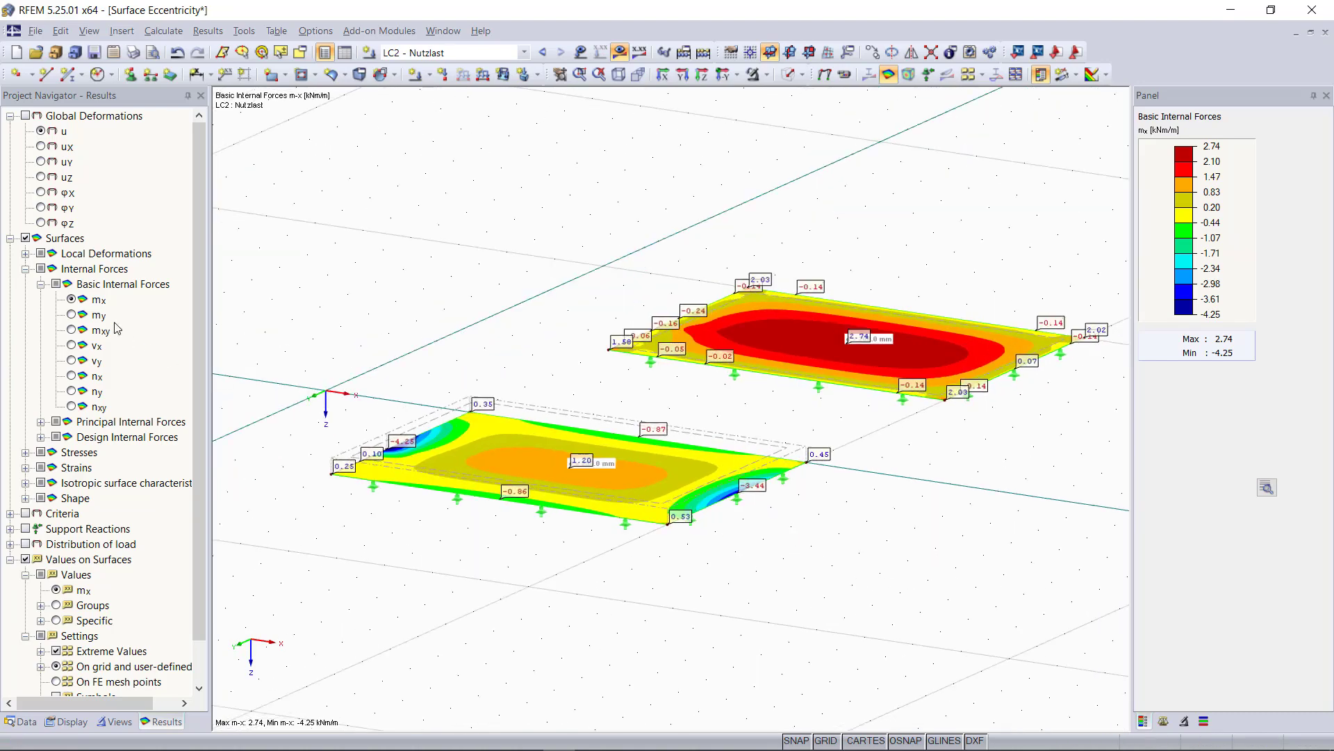
pyautogui.click(79, 317)
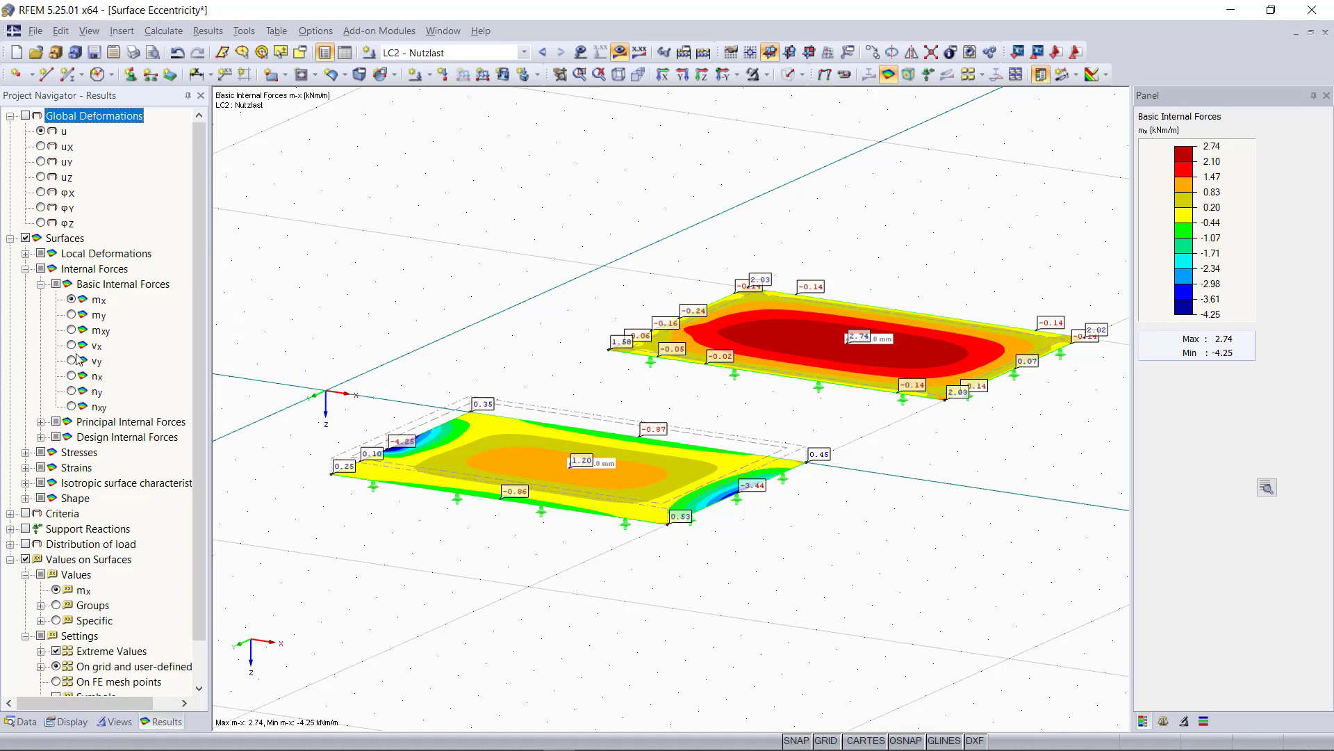
pyautogui.click(71, 315)
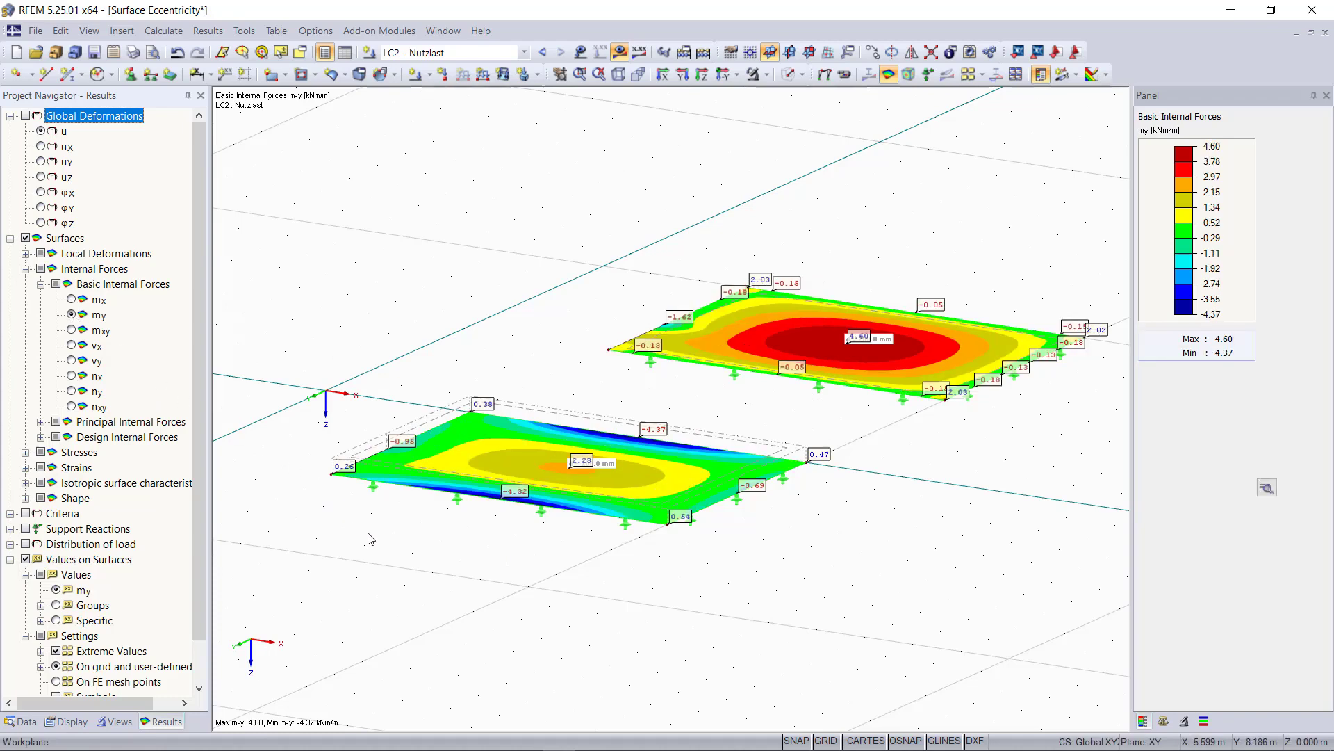
pyautogui.click(72, 300)
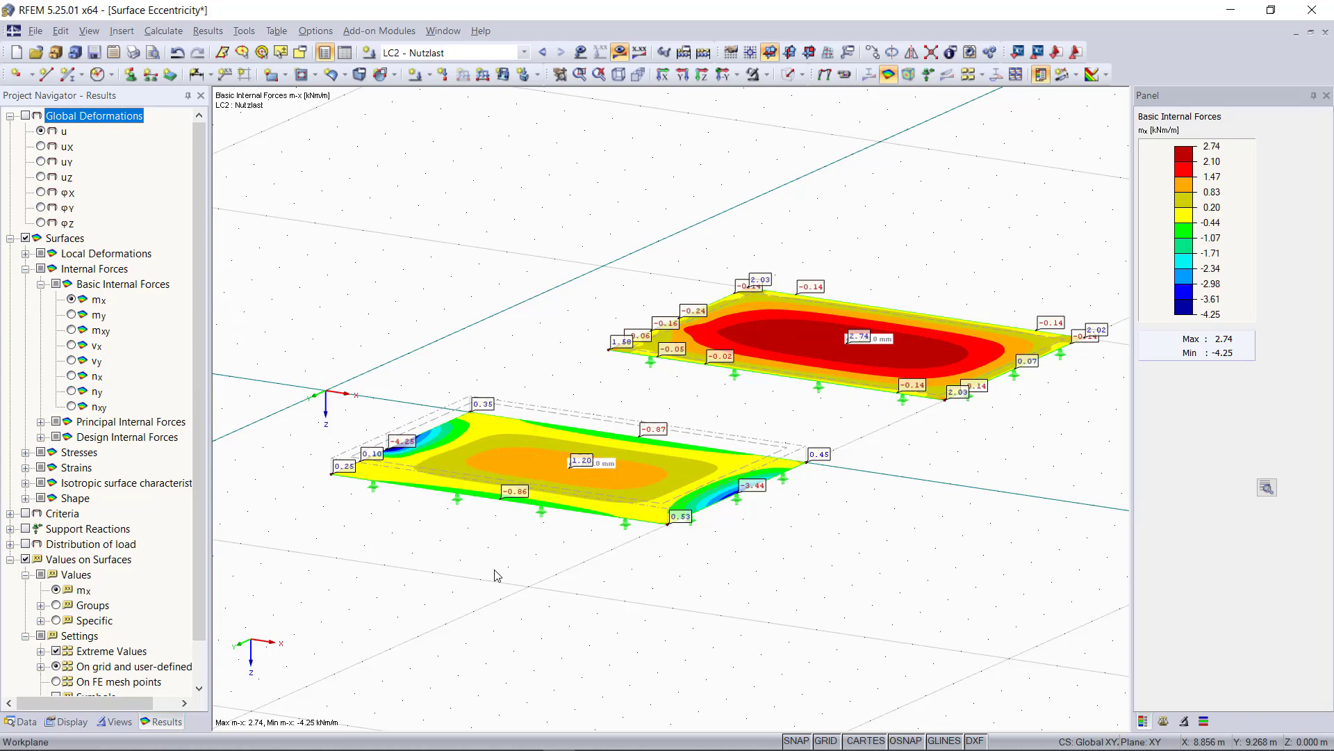